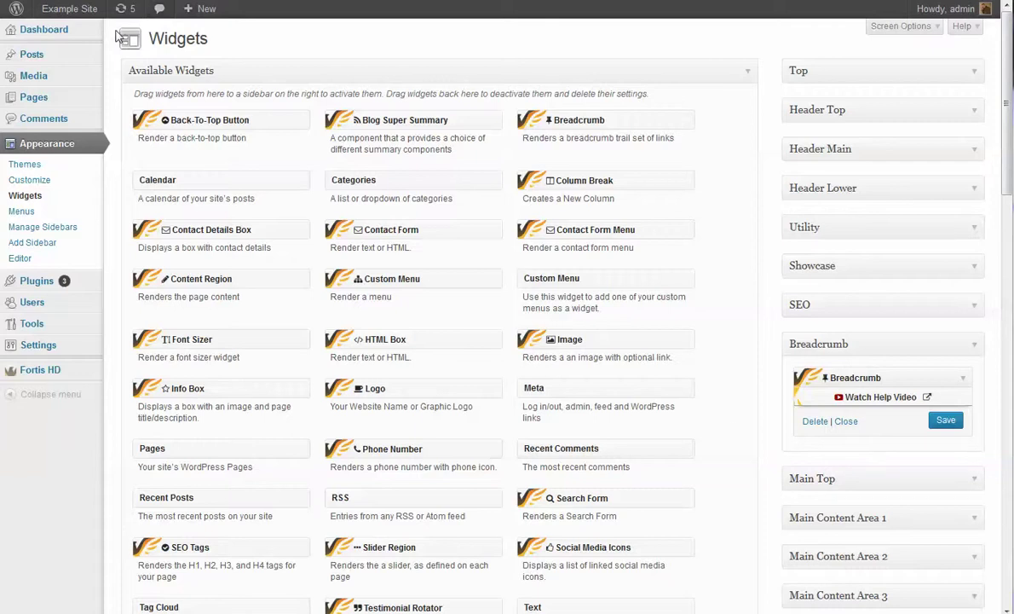
# Step: Open the list of all pages in the site's admin area
pyautogui.moveTo(42, 101)
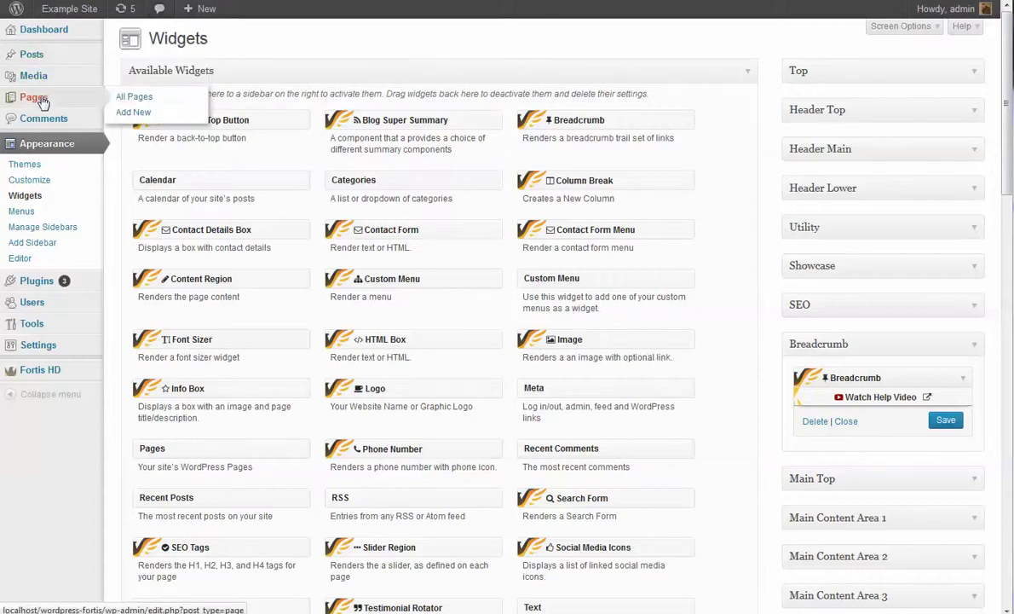
pyautogui.click(128, 99)
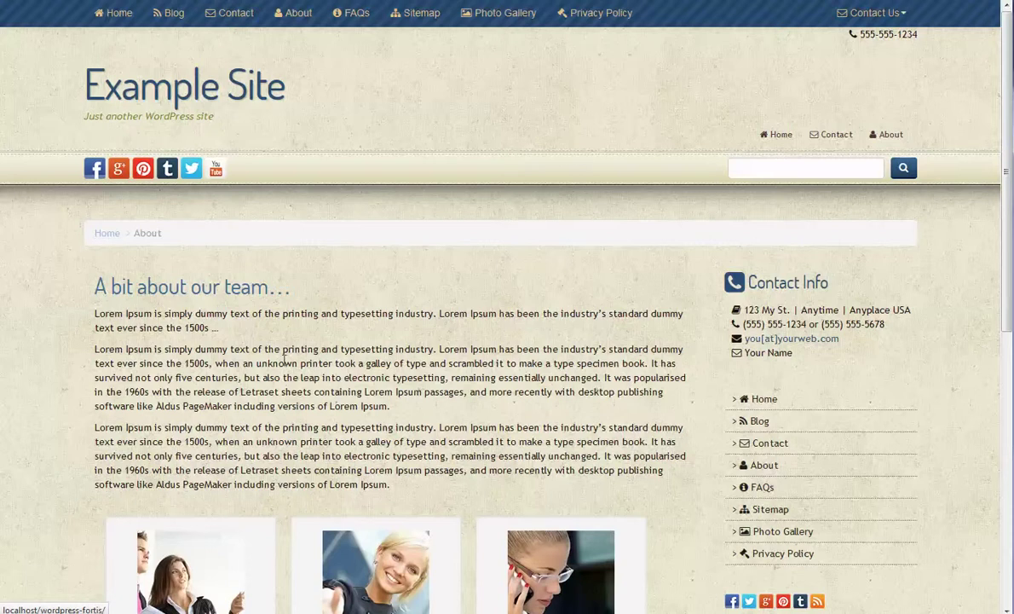
# Step: On the live About page, open the first team member's profile, follow its breadcrumbs to About and Home, and return to About
pyautogui.scroll(-2, 195, 375)
pyautogui.click(205, 493)
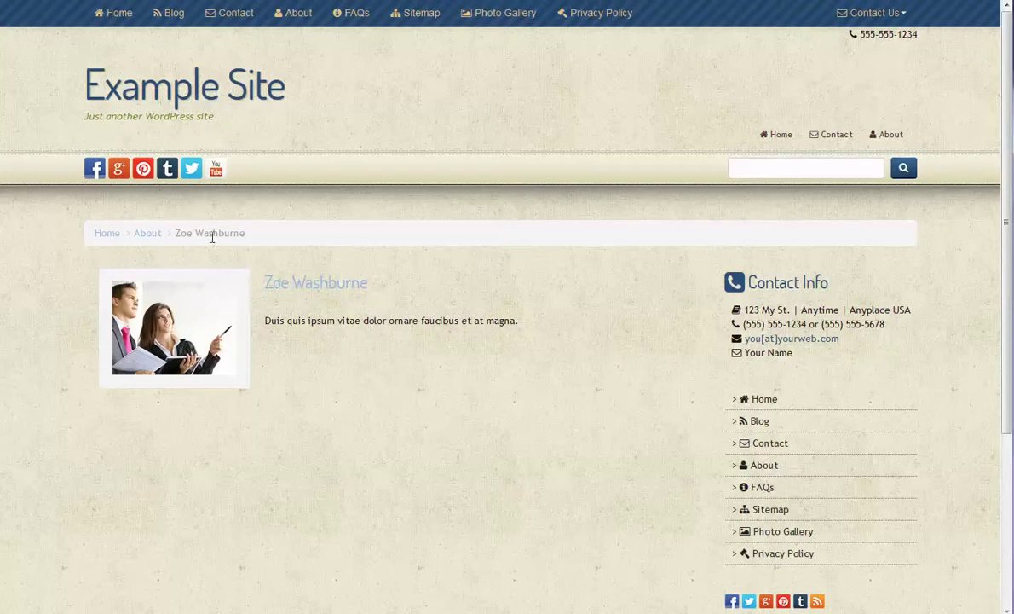
pyautogui.moveTo(177, 233); pyautogui.dragTo(249, 233)
pyautogui.click(244, 233)
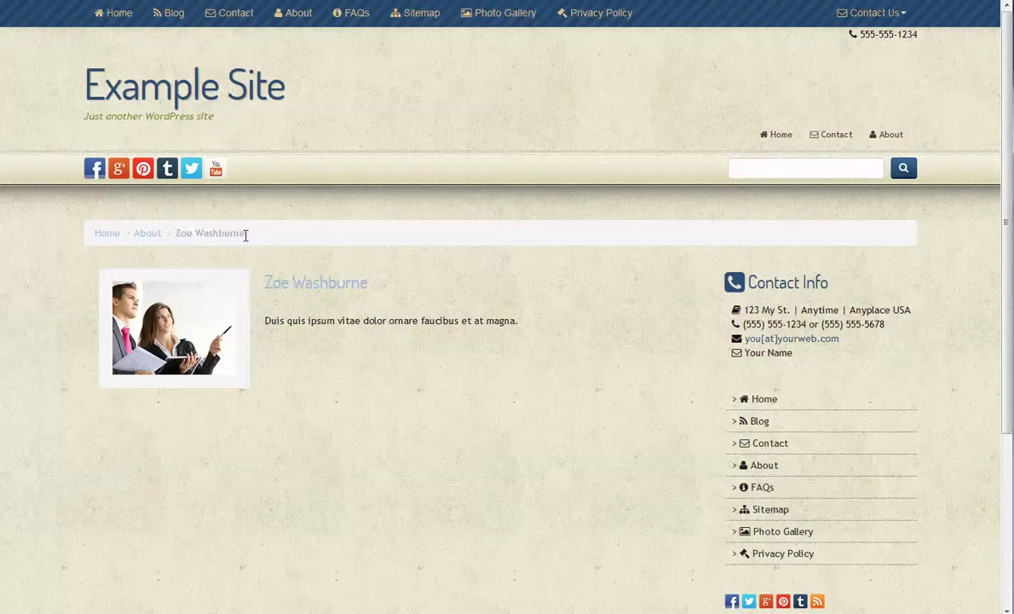
pyautogui.click(156, 241)
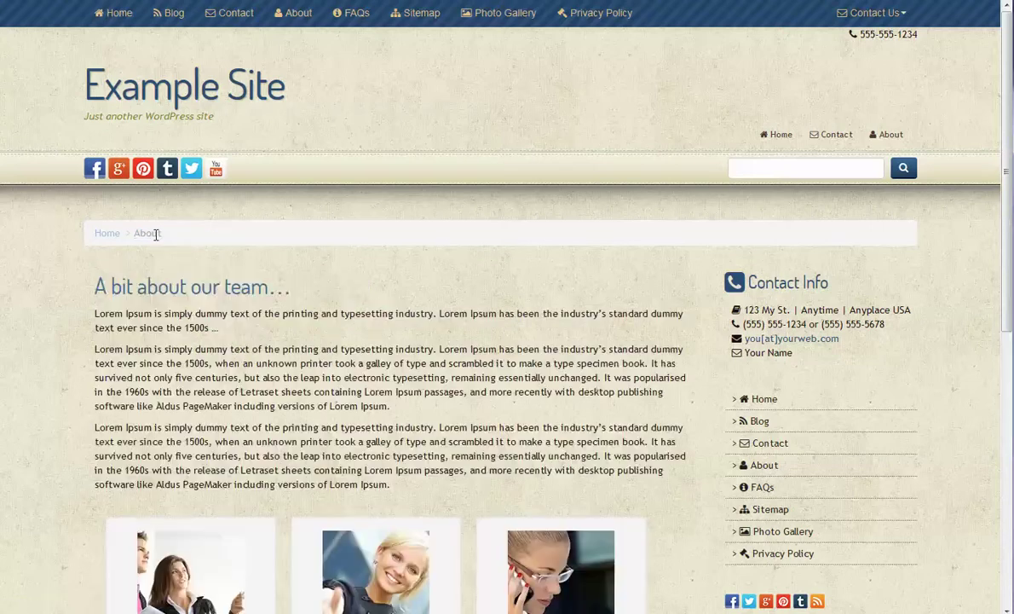
pyautogui.click(98, 238)
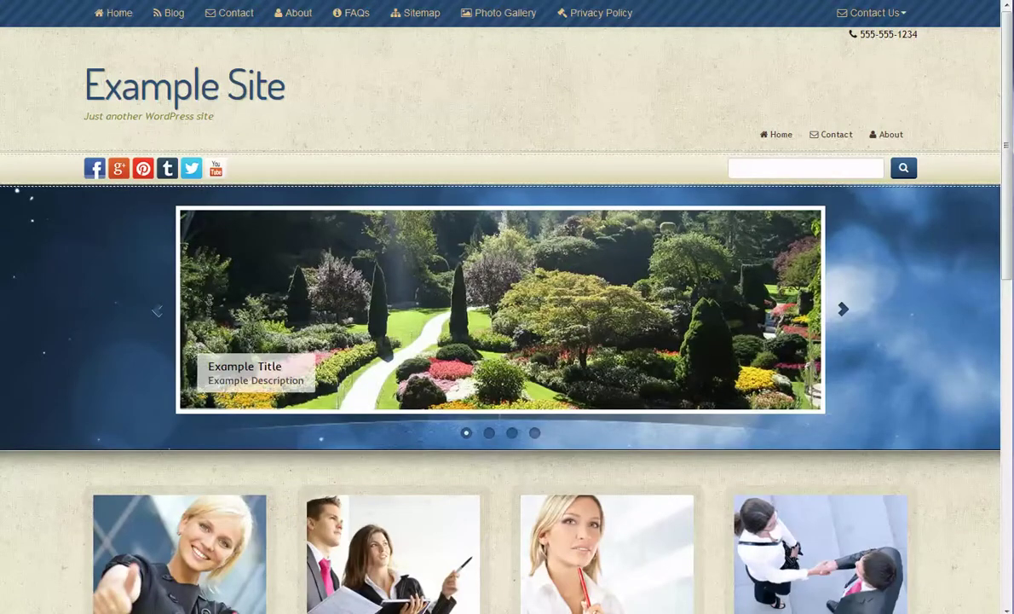
pyautogui.hotkey('alt', 'Left')
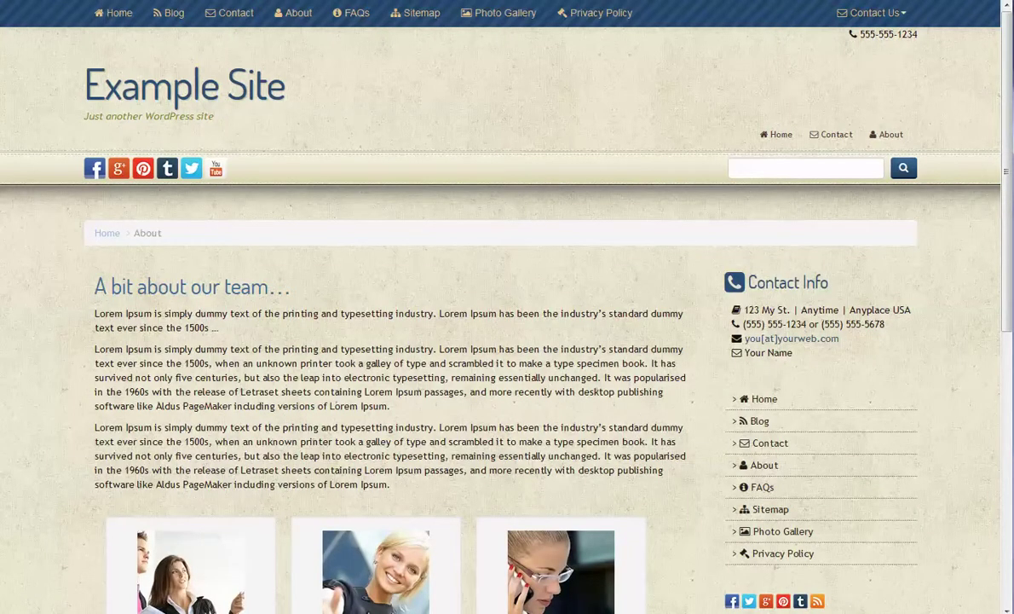
# Step: Edit Sample Page in the admin area, set its parent to Home, and update the page
pyautogui.hotkey('ctrl', 'Tab')
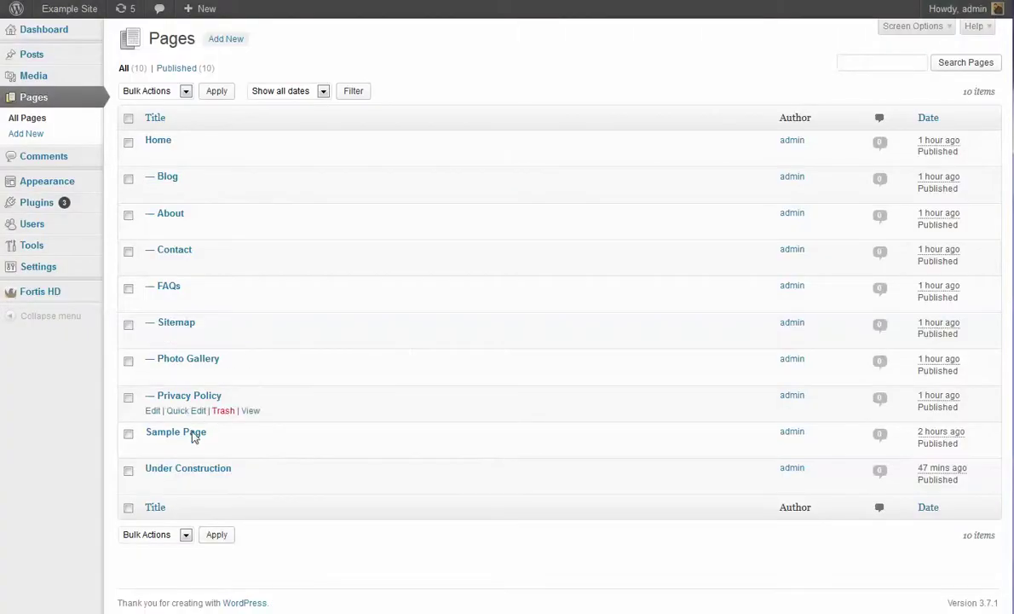
pyautogui.moveTo(193, 433)
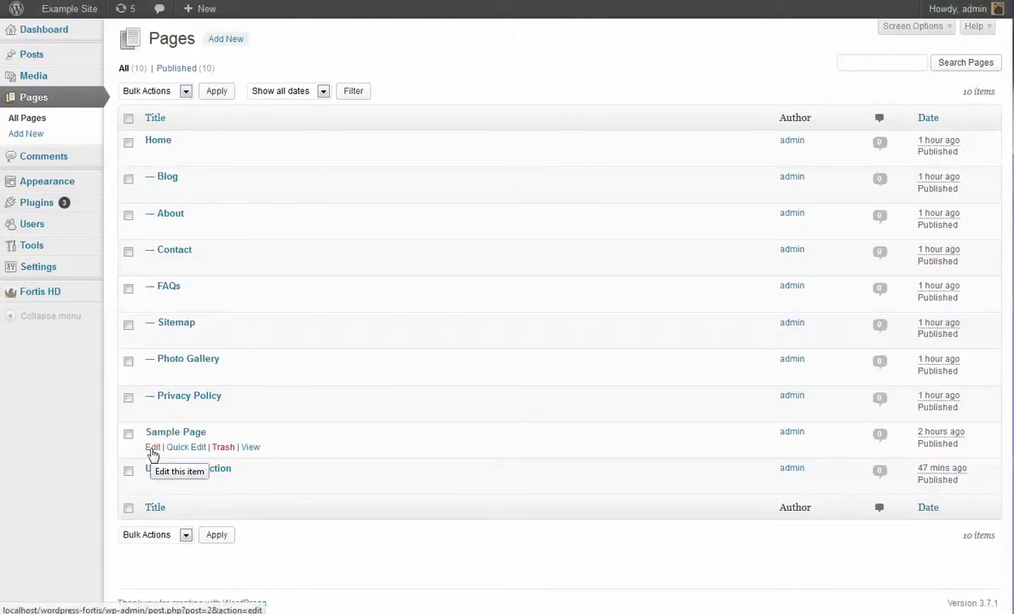
pyautogui.click(153, 447)
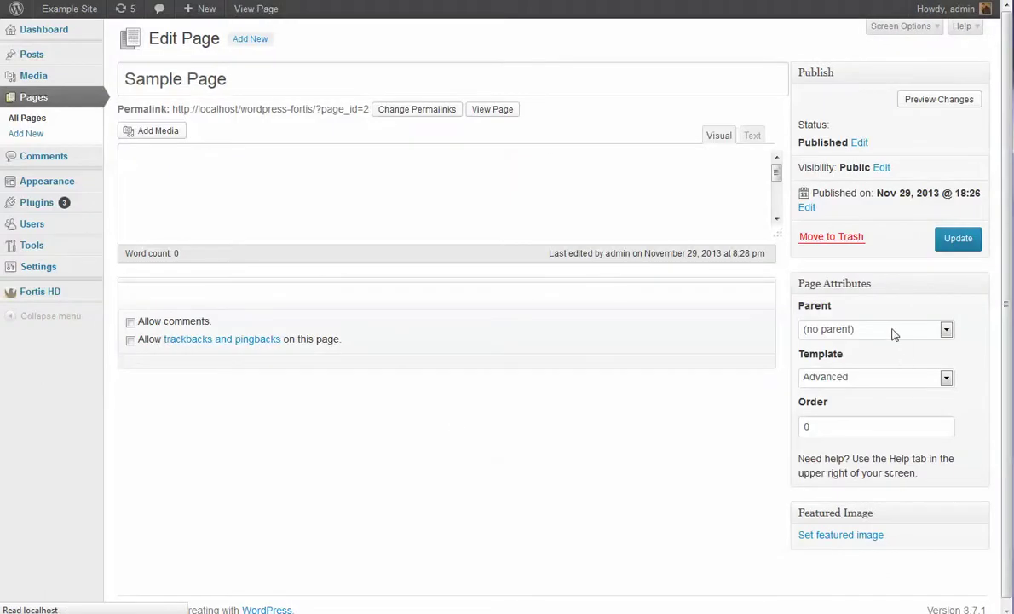
pyautogui.click(894, 335)
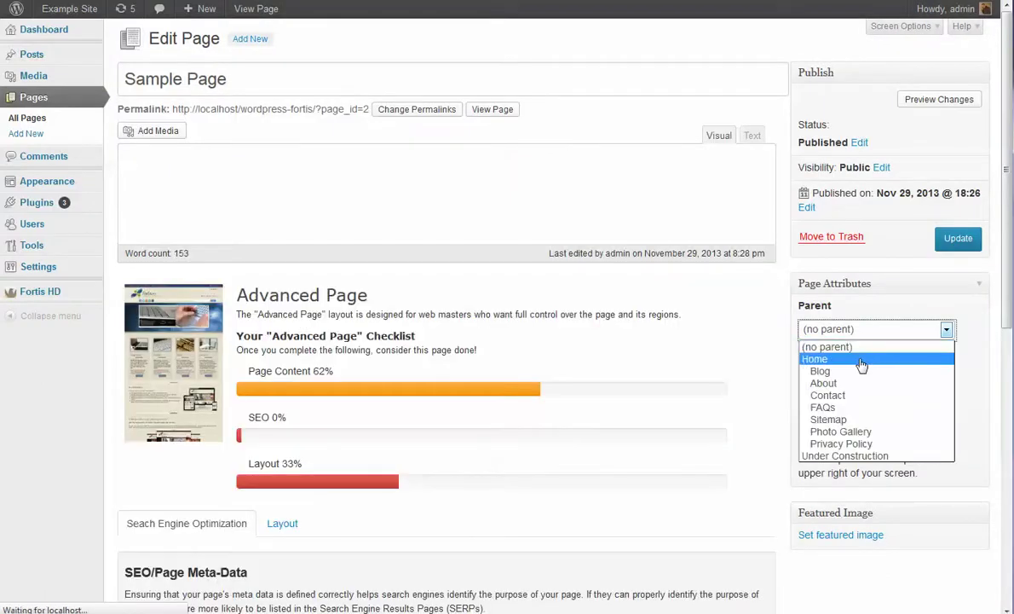
pyautogui.click(863, 362)
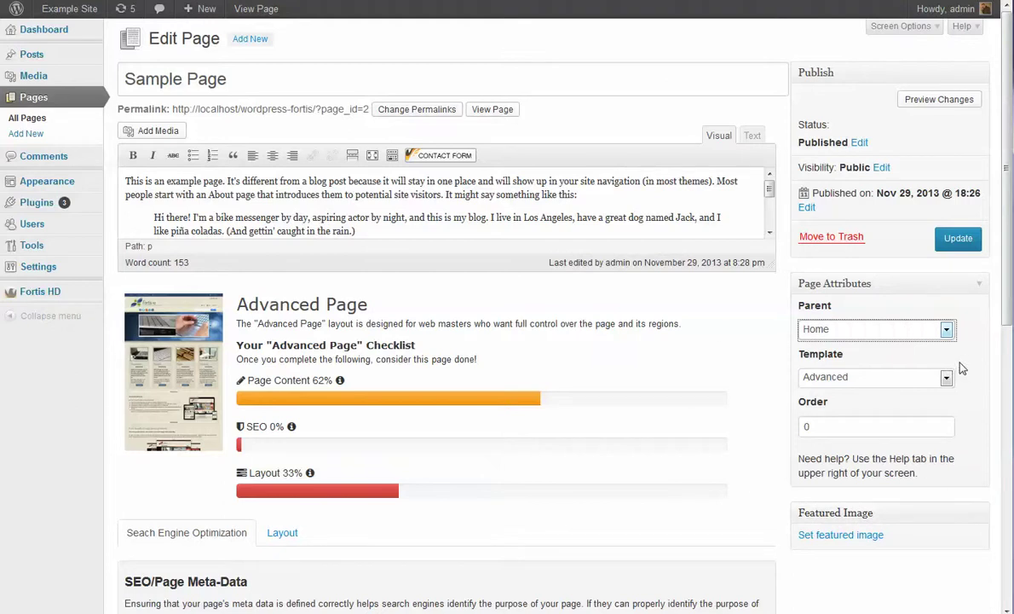
pyautogui.click(955, 242)
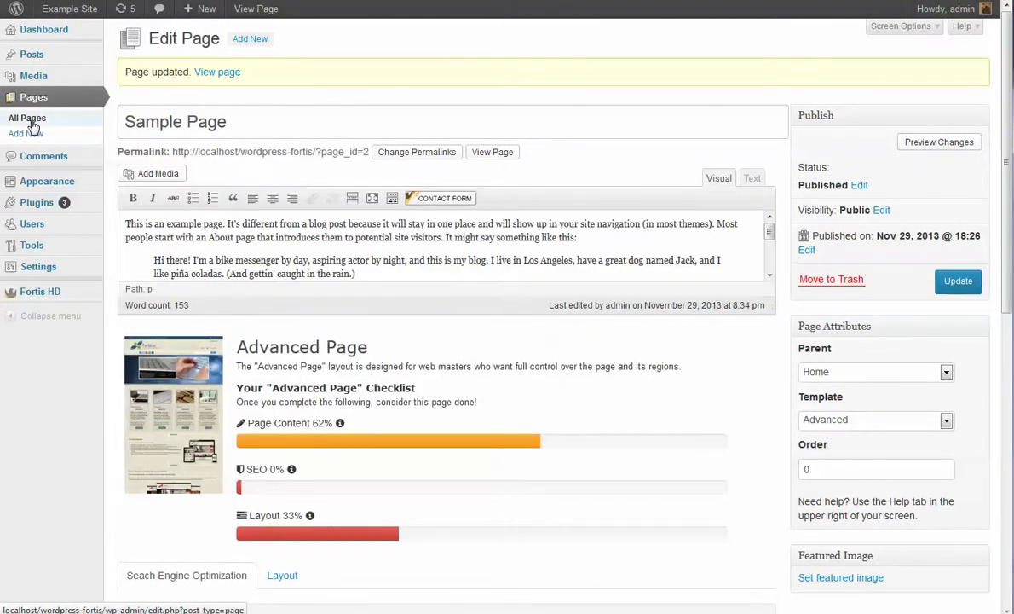
# Step: Edit the About page, set its parent to Sample Page, and update it
pyautogui.click(31, 119)
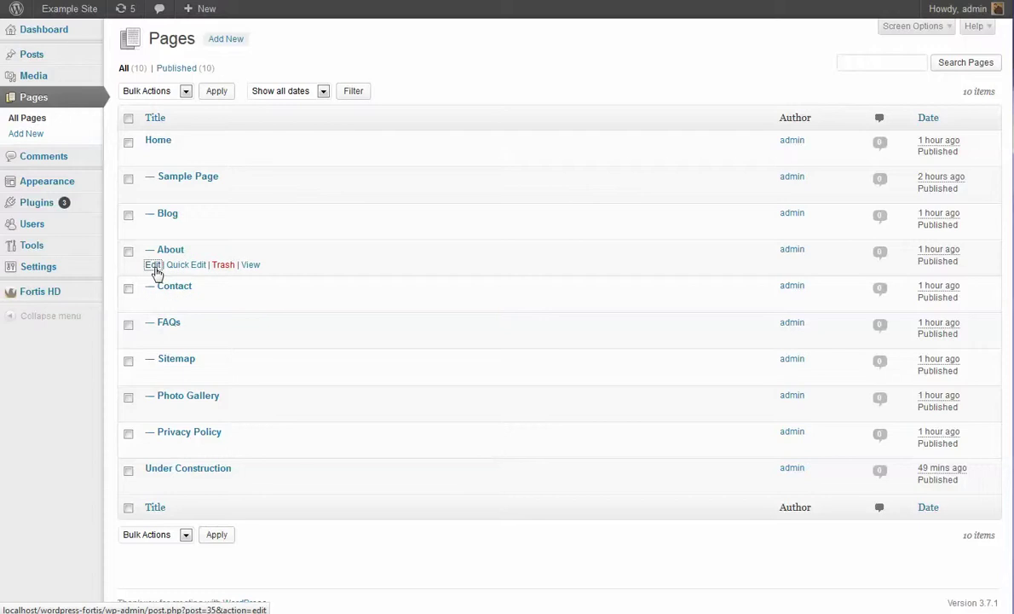
pyautogui.click(155, 269)
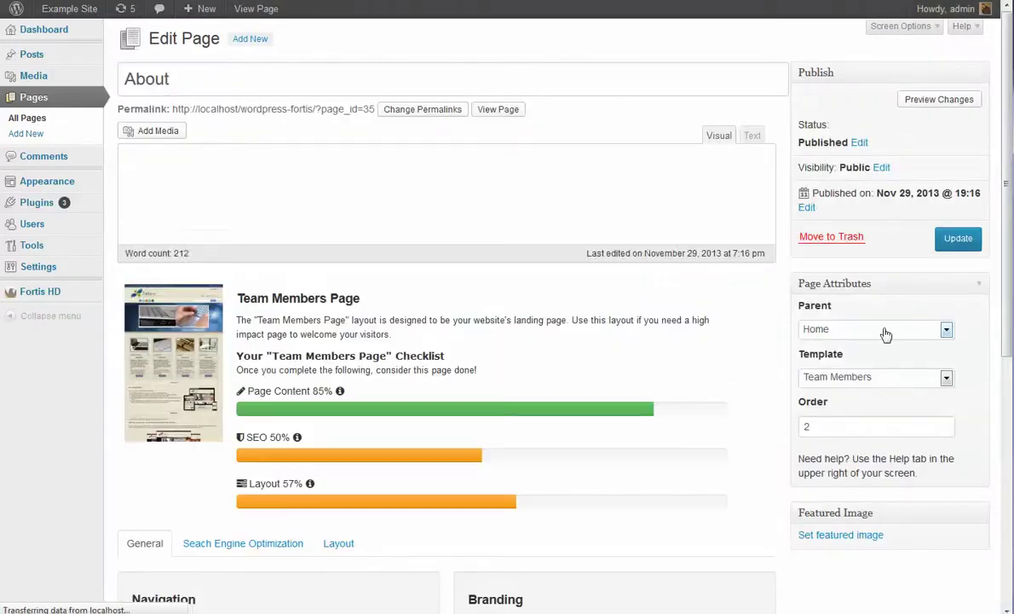
pyautogui.click(884, 333)
pyautogui.click(879, 372)
pyautogui.click(958, 244)
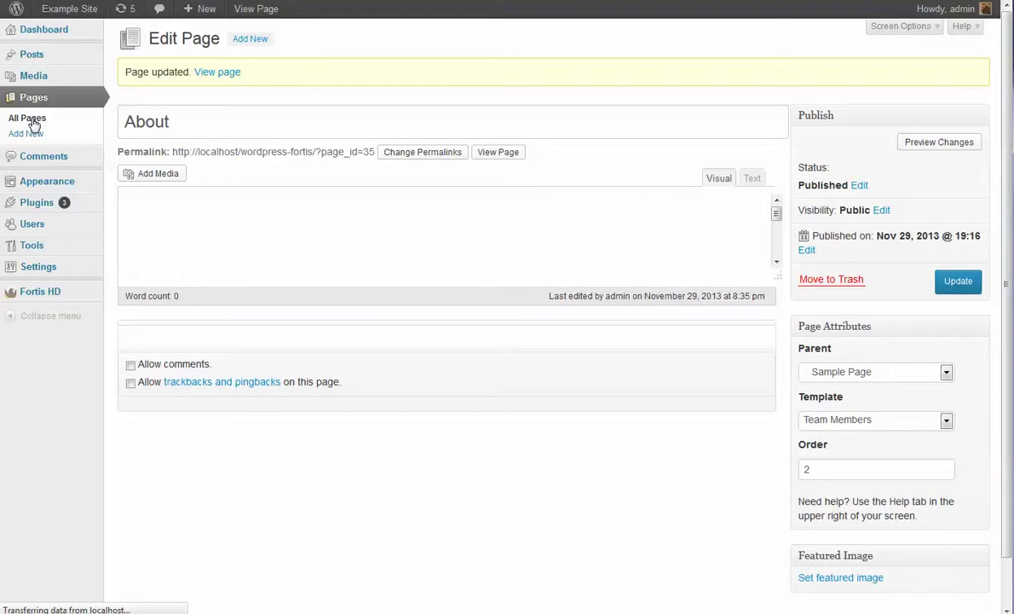
# Step: Check the page hierarchy in the list of all pages and reload the live About page to inspect its breadcrumb
pyautogui.click(34, 125)
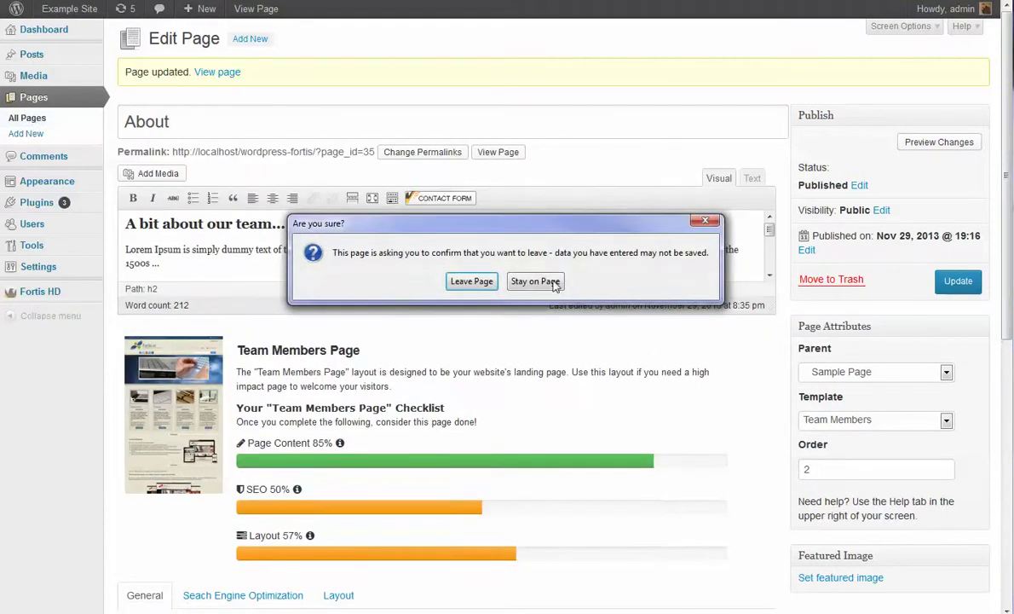
pyautogui.click(549, 282)
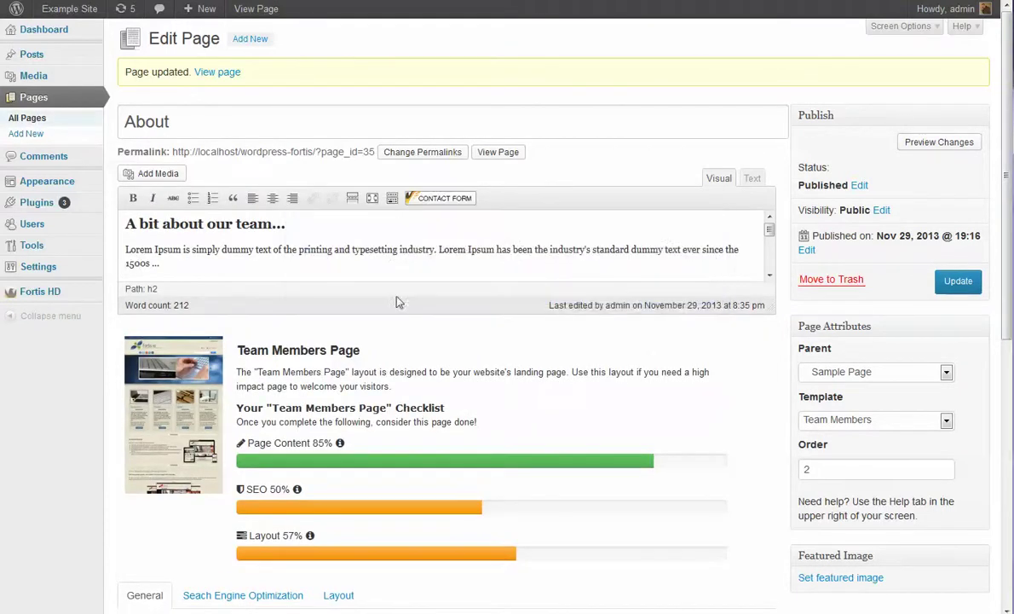
pyautogui.click(19, 123)
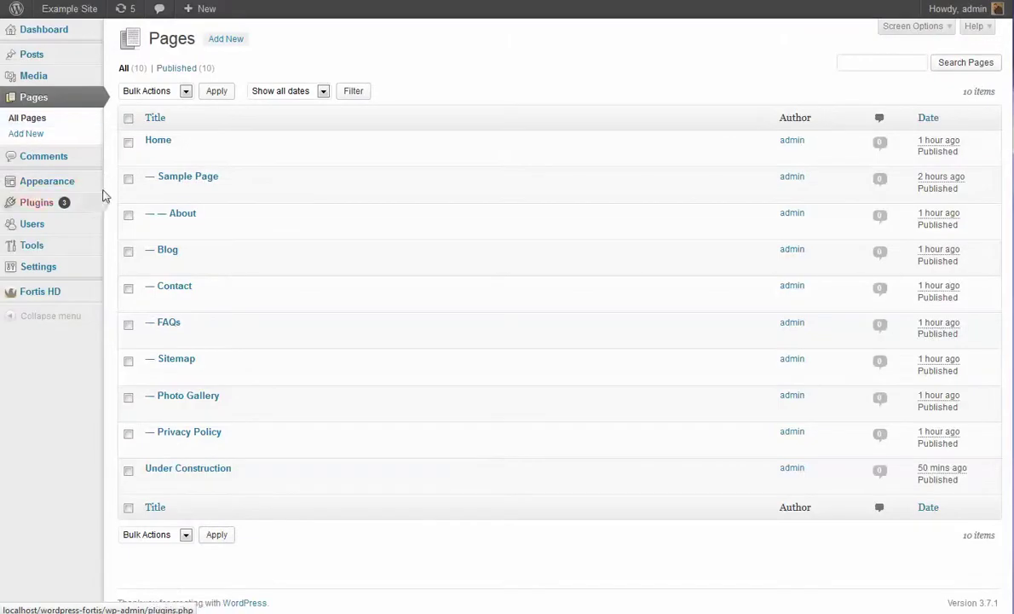
pyautogui.moveTo(182, 215)
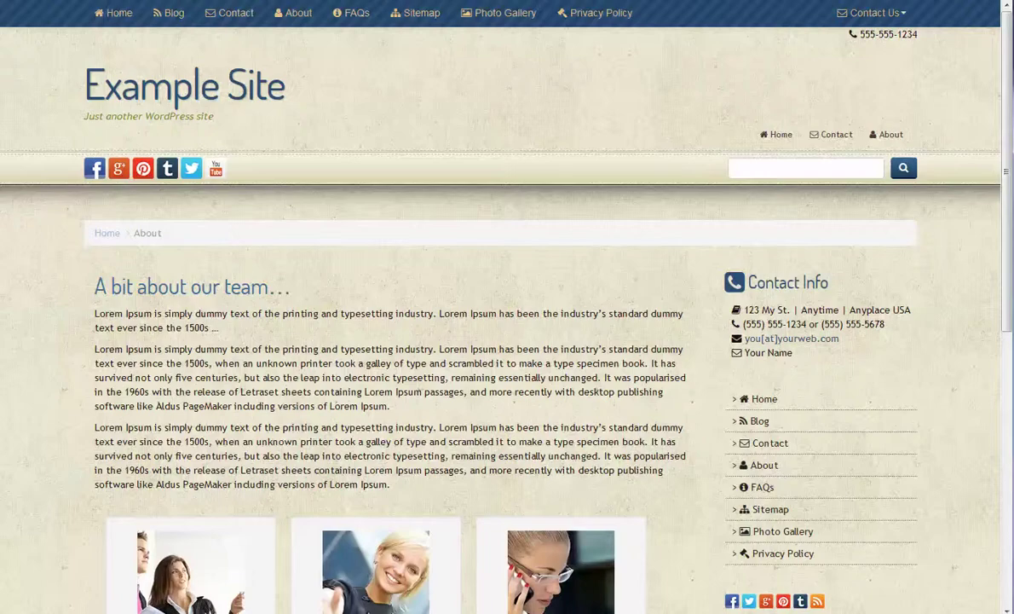
pyautogui.press('F5')
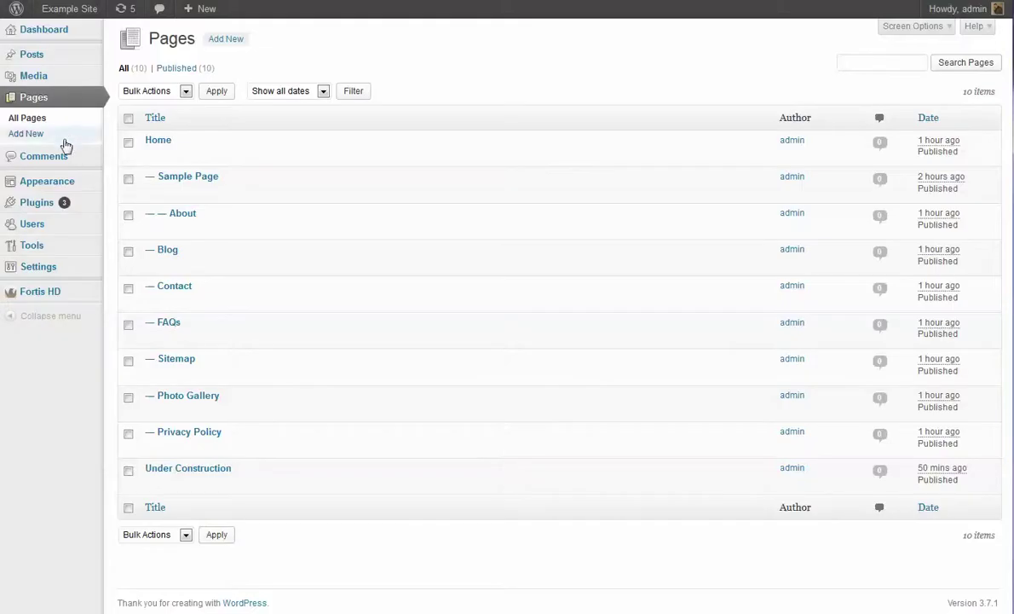
# Step: Load the I3D*Top menu for editing, make About a sub-item of Home, and save the menu
pyautogui.moveTo(51, 189)
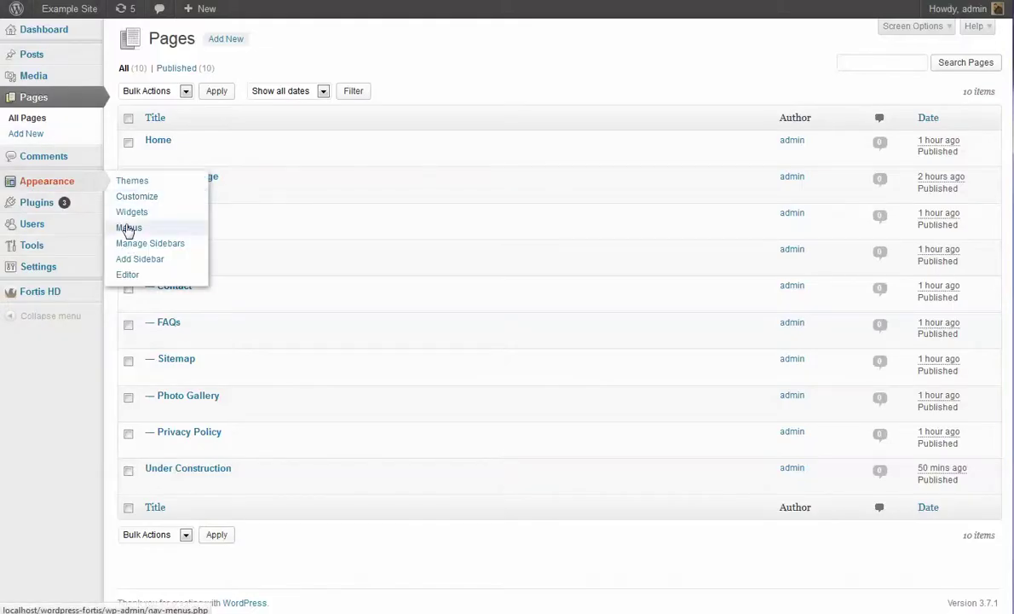
pyautogui.click(127, 228)
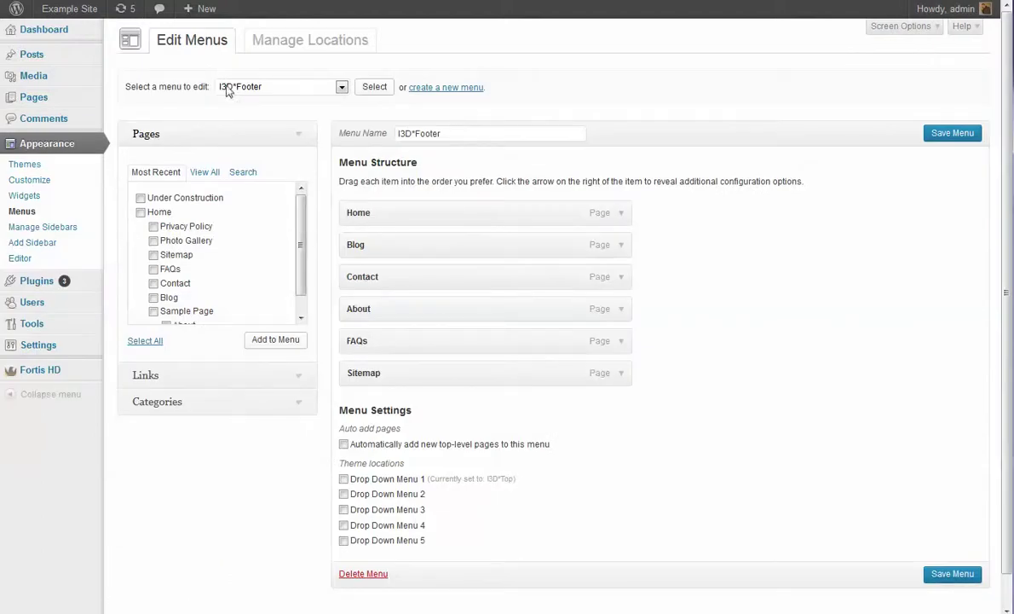
pyautogui.click(227, 89)
pyautogui.click(237, 131)
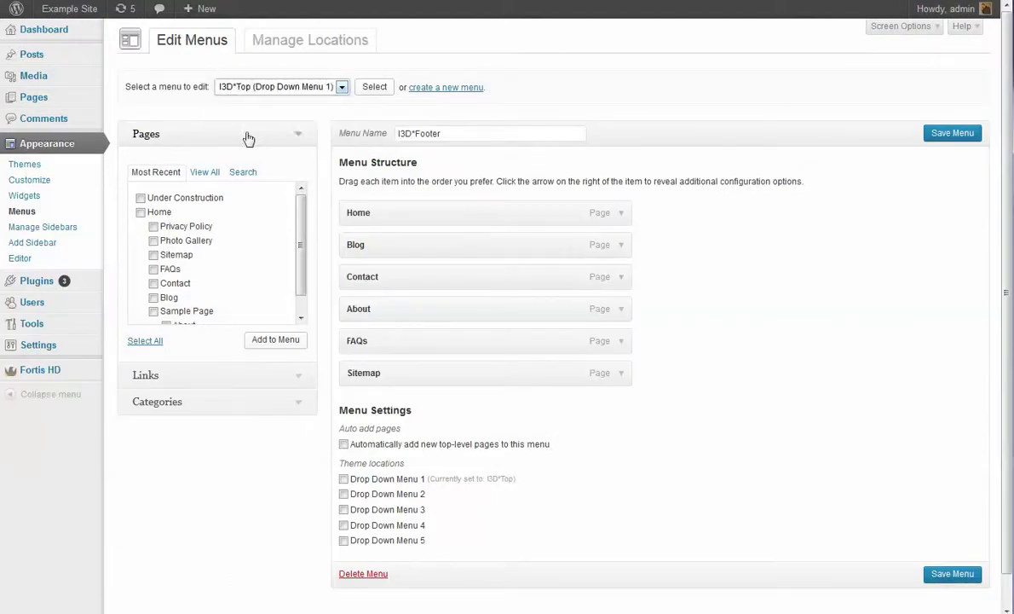
pyautogui.click(371, 90)
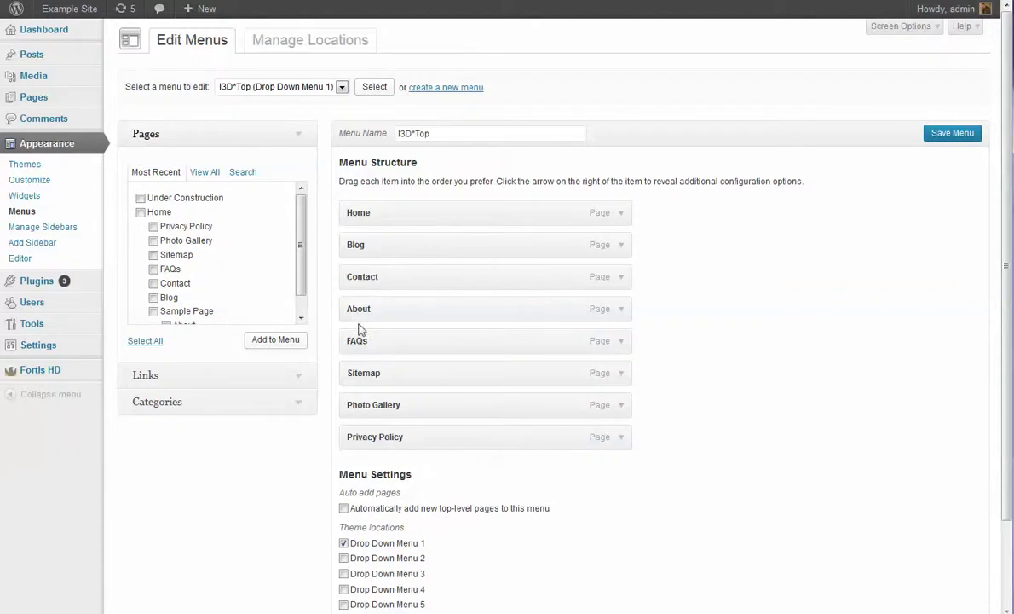
pyautogui.moveTo(349, 308); pyautogui.dragTo(393, 226)
pyautogui.click(946, 134)
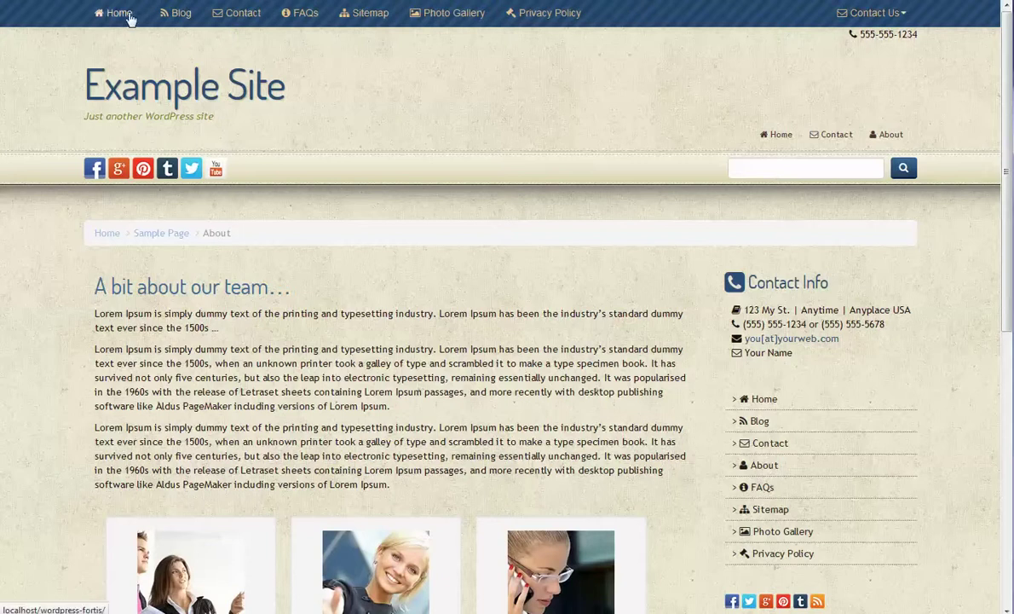
# Step: Examine the live About page's top navigation, footer quick links and sidebar menu
pyautogui.moveTo(127, 21)
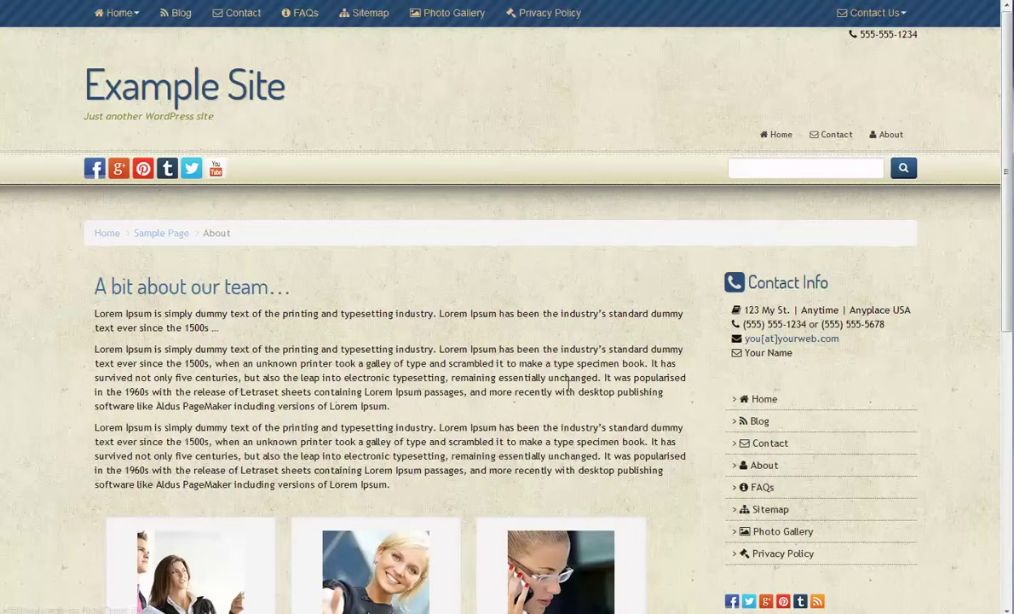
pyautogui.scroll(-2, 567, 386)
pyautogui.scroll(-5, 567, 386)
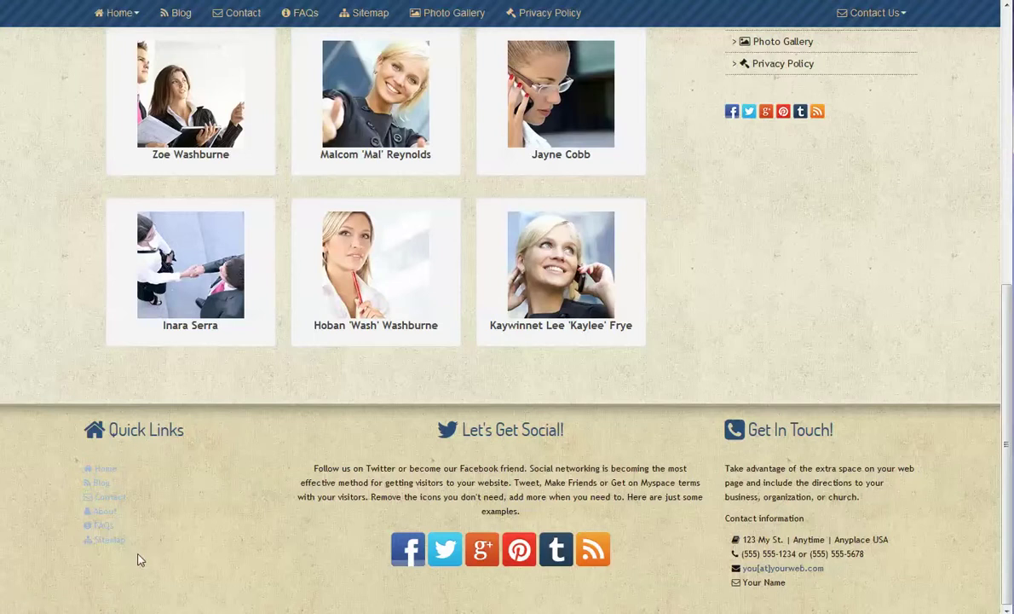
pyautogui.scroll(4, 626, 509)
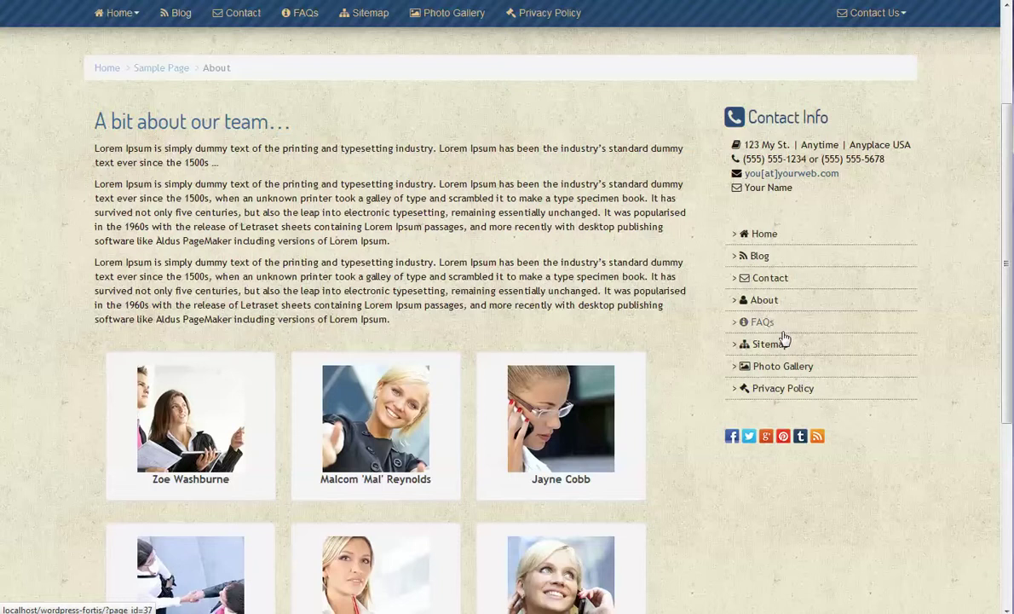
pyautogui.scroll(2, 780, 337)
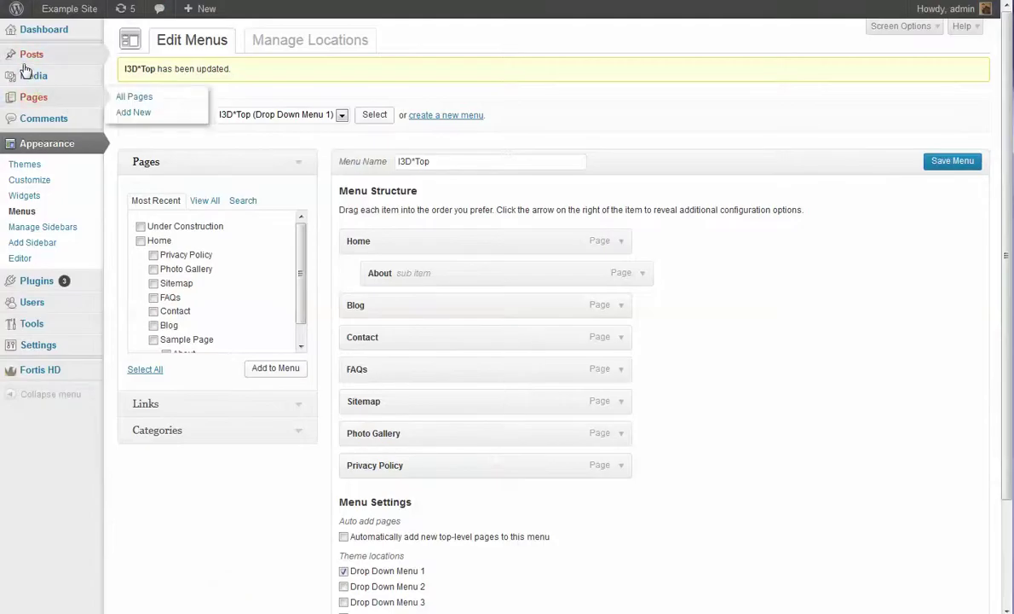
# Step: Reopen the list of all pages in the admin area
pyautogui.moveTo(30, 101)
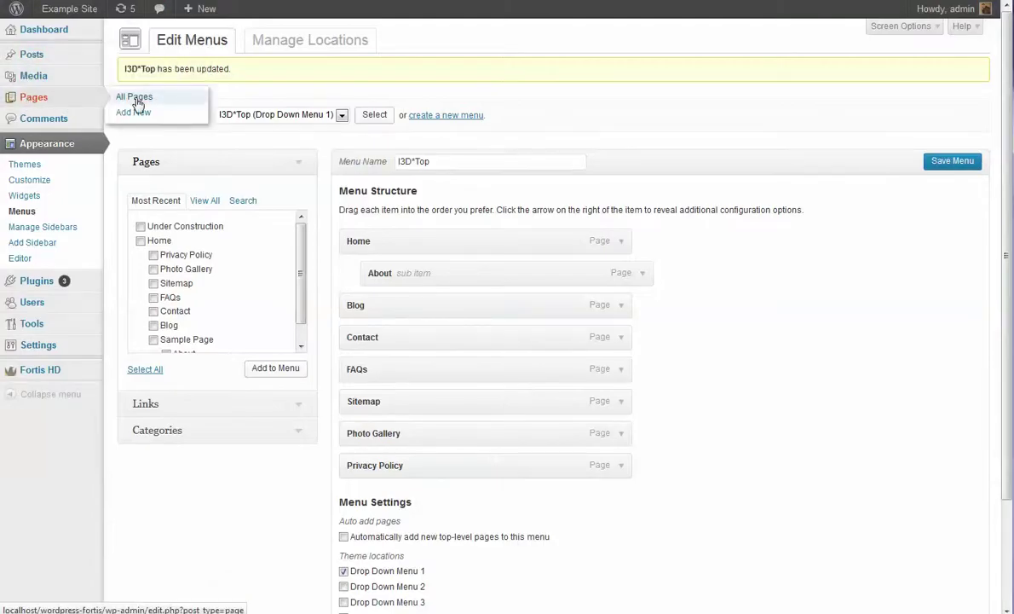
pyautogui.click(135, 98)
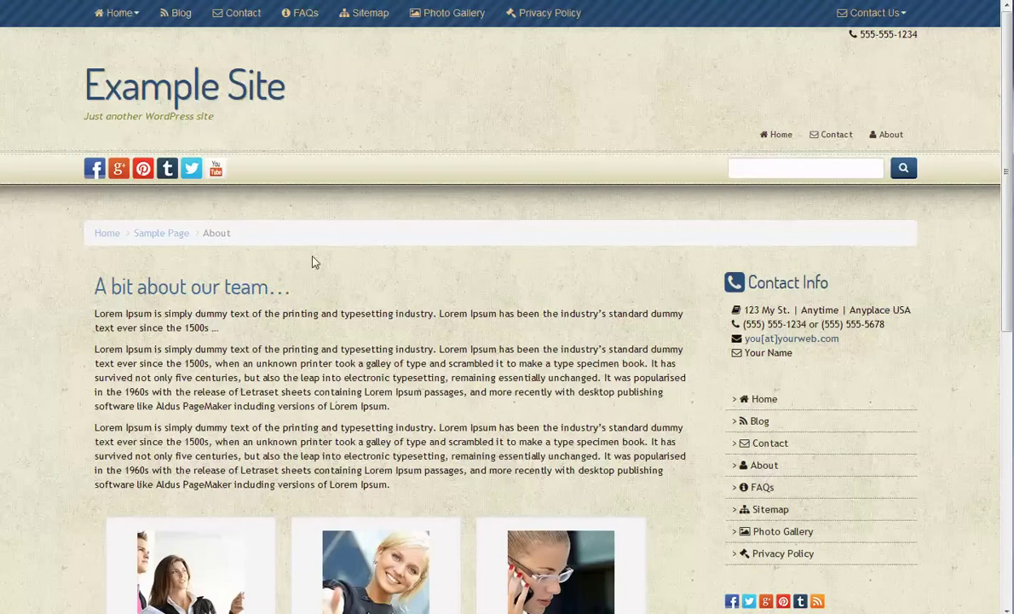
# Step: Inspect the breadcrumbs from About to the first team member's profile, return to About, and open the second team member's profile
pyautogui.click(174, 235)
pyautogui.scroll(-2, 249, 477)
pyautogui.click(207, 509)
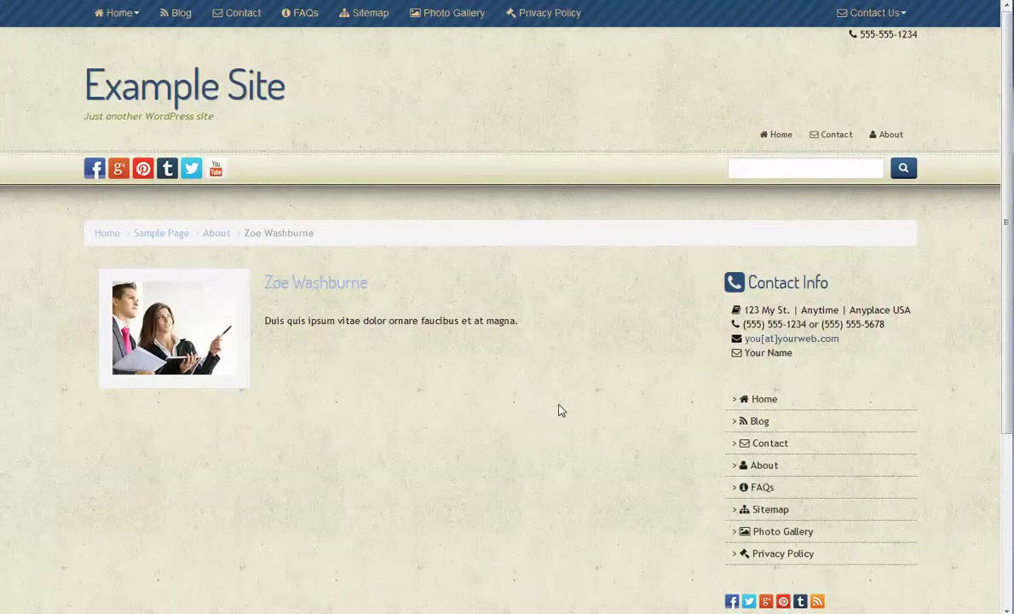
pyautogui.click(213, 234)
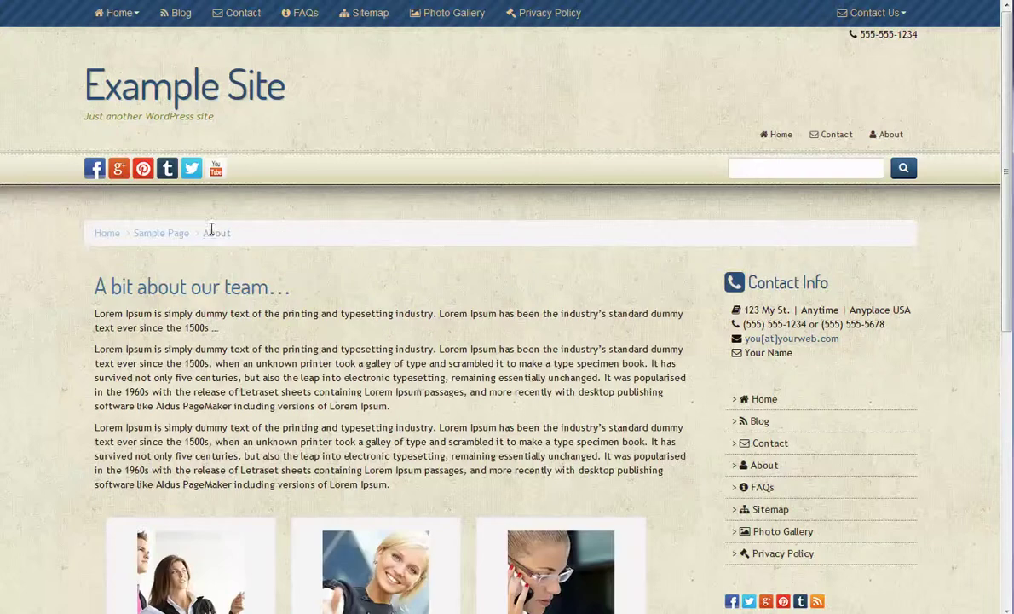
pyautogui.scroll(-1, 321, 435)
pyautogui.click(407, 521)
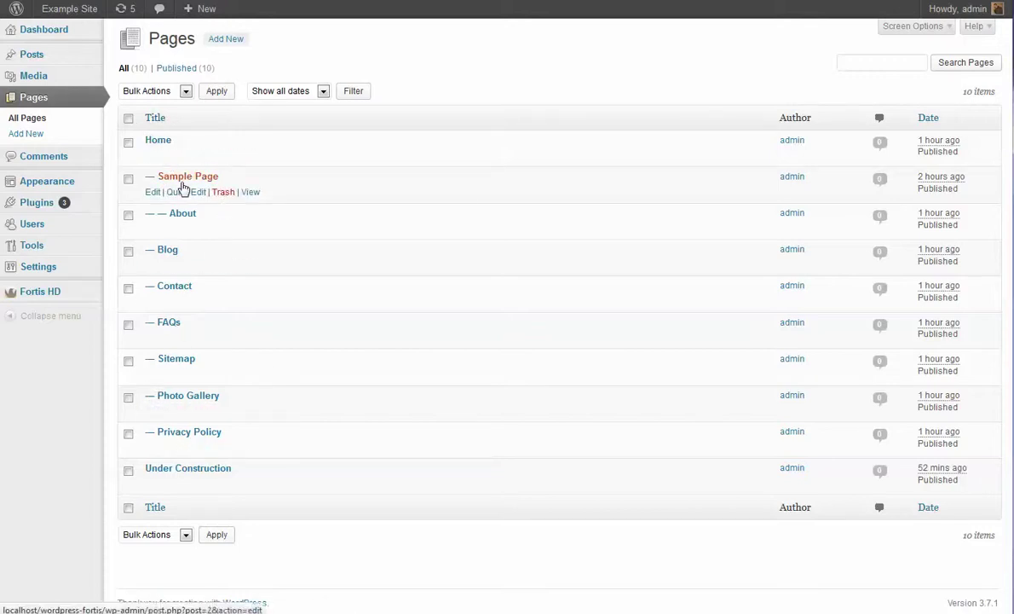
# Step: Edit the About page, set its parent to Home, and update it
pyautogui.click(185, 214)
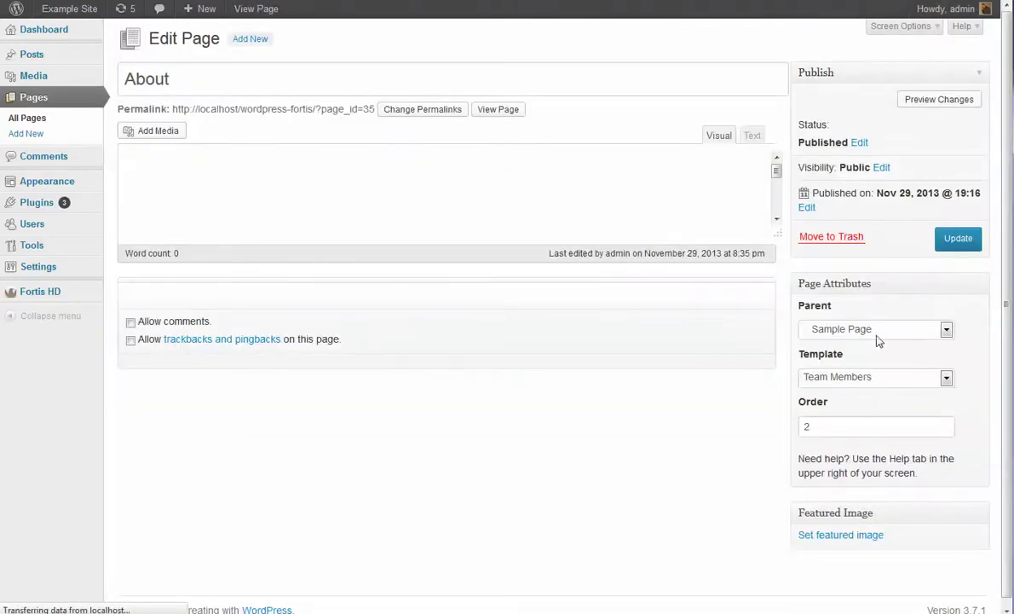
pyautogui.click(875, 331)
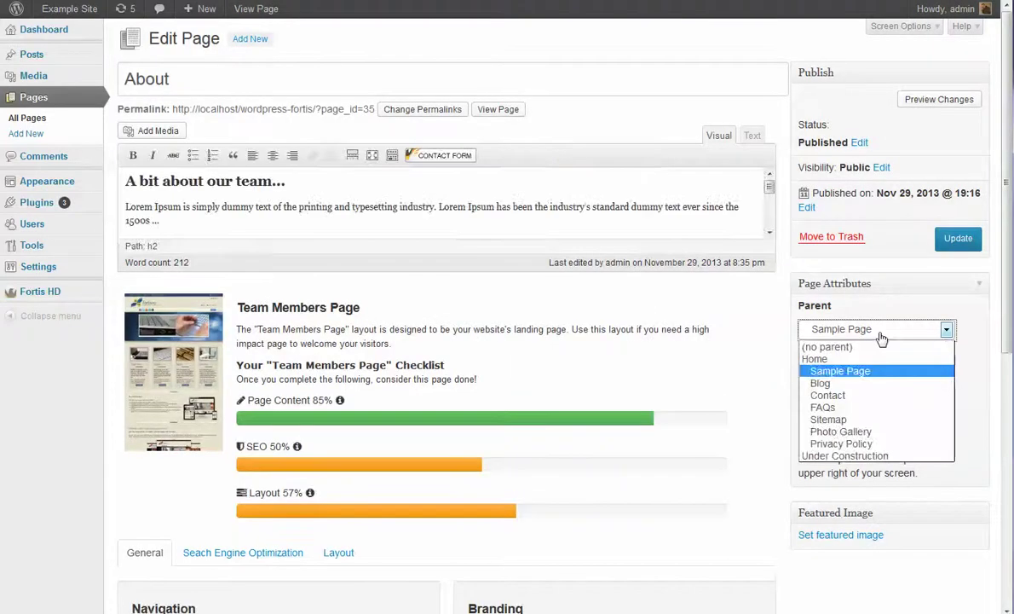
pyautogui.click(856, 358)
pyautogui.click(958, 239)
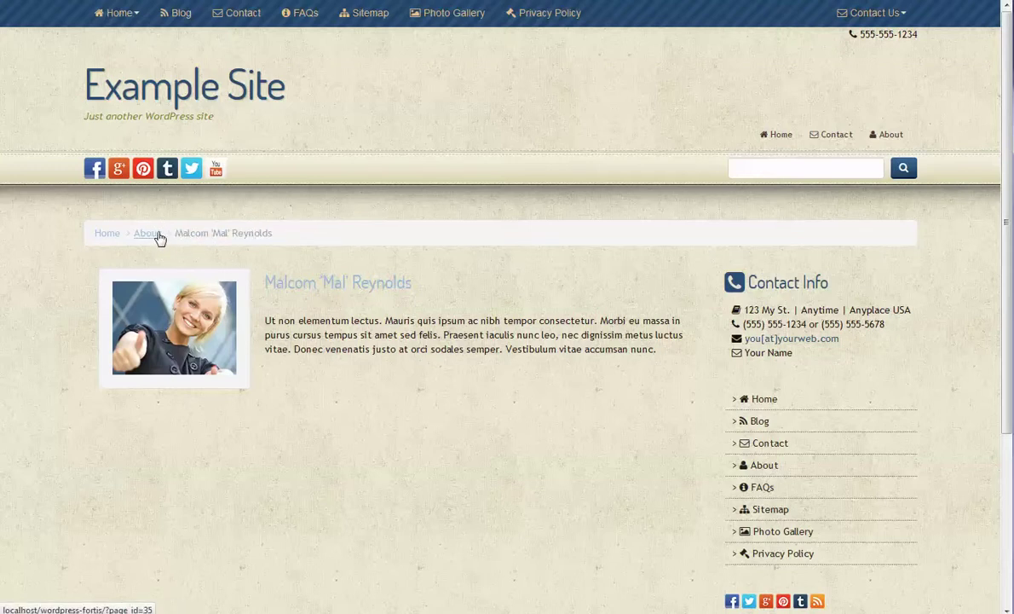
# Step: Follow the About breadcrumb from the second team member's live profile page
pyautogui.click(148, 232)
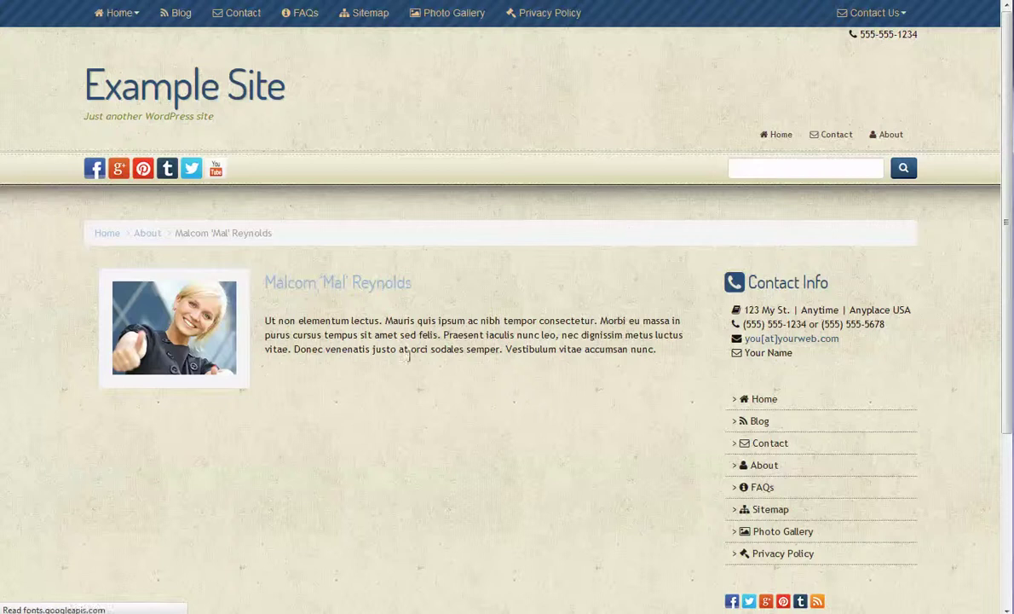